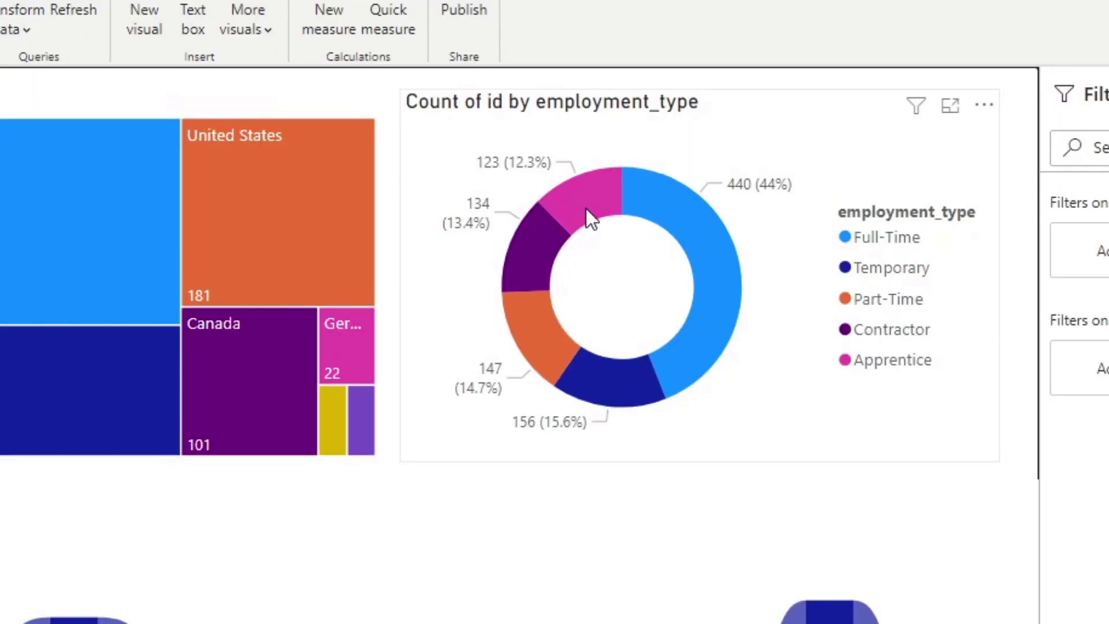
# - Add a new report page and rename it 'Detail'
pyautogui.moveTo(588, 206)
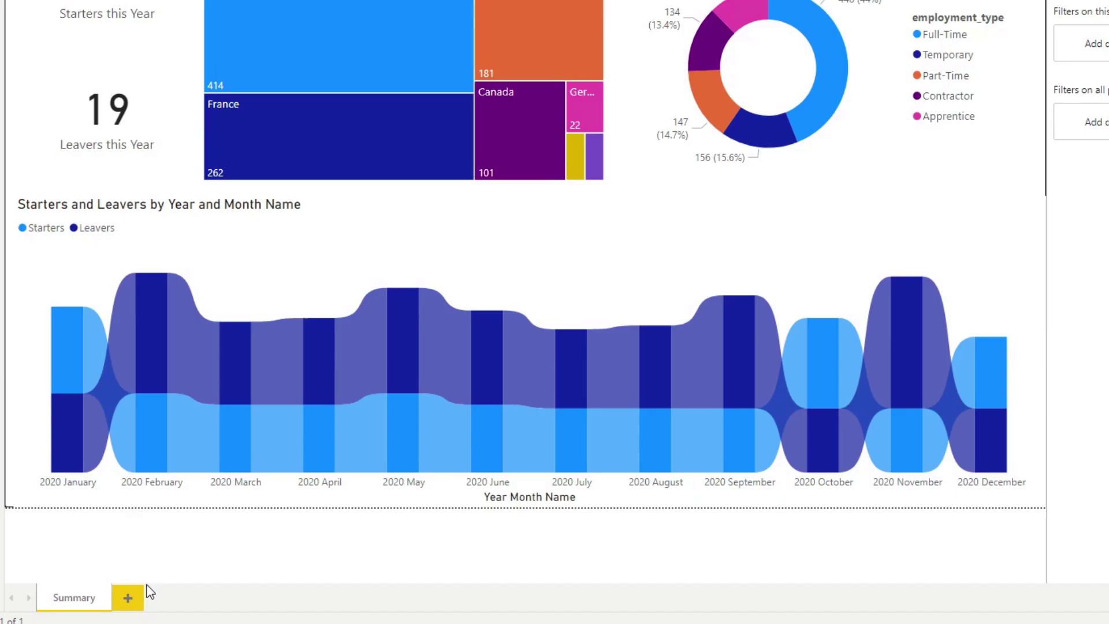
pyautogui.click(131, 596)
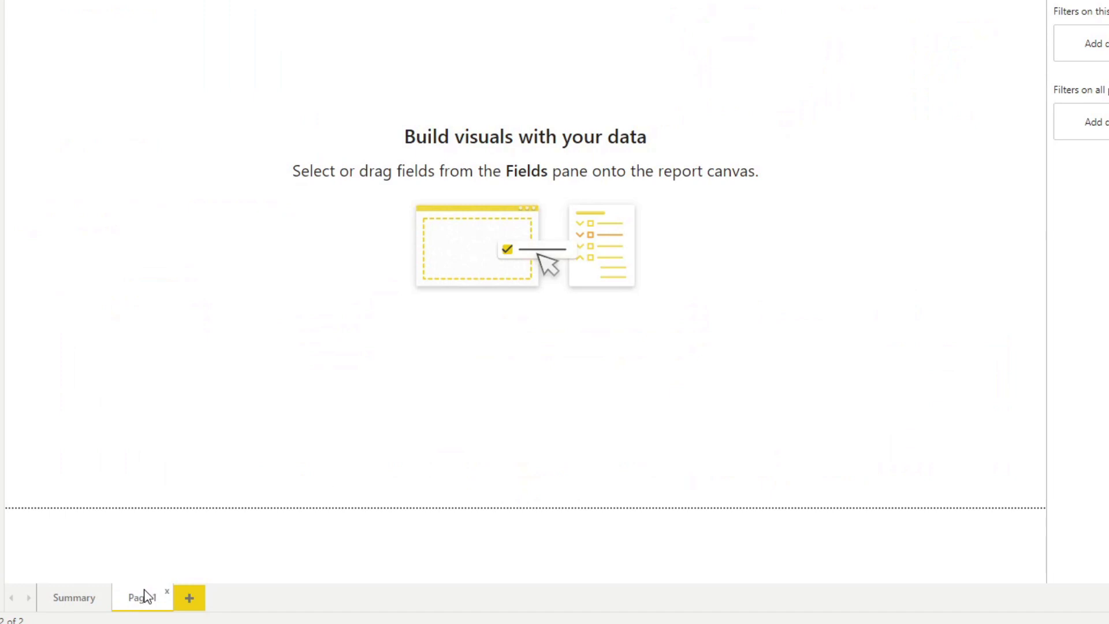
pyautogui.doubleClick(145, 595)
pyautogui.write('Detail')
pyautogui.press('Return')
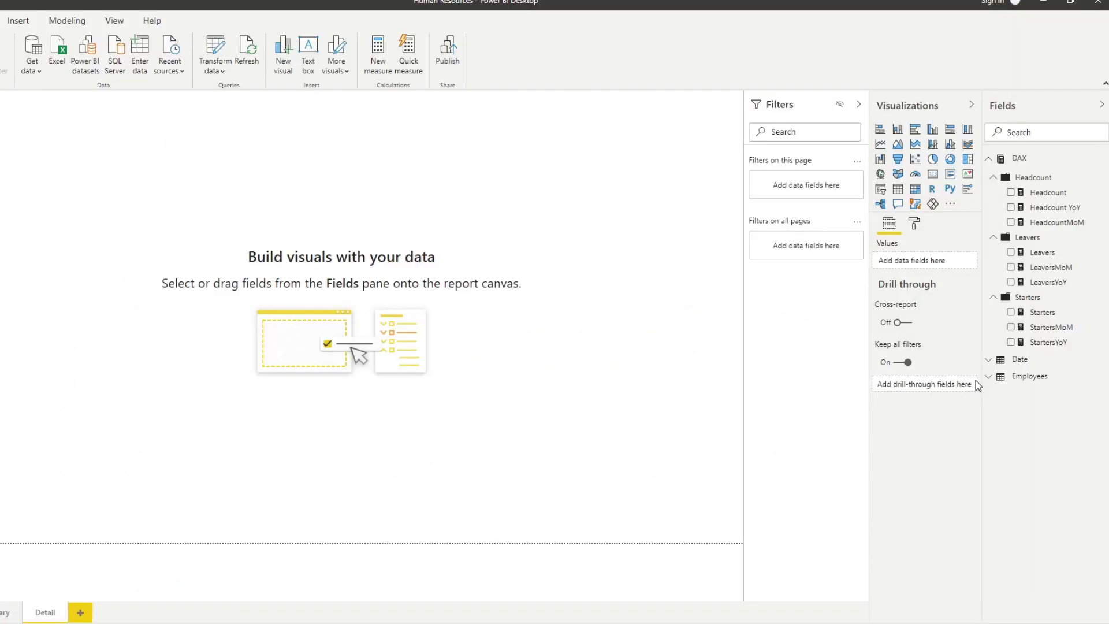
# - Build an Employees table with id, first_name, last_name, start_date and end_date, resized to fit the page
pyautogui.click(990, 376)
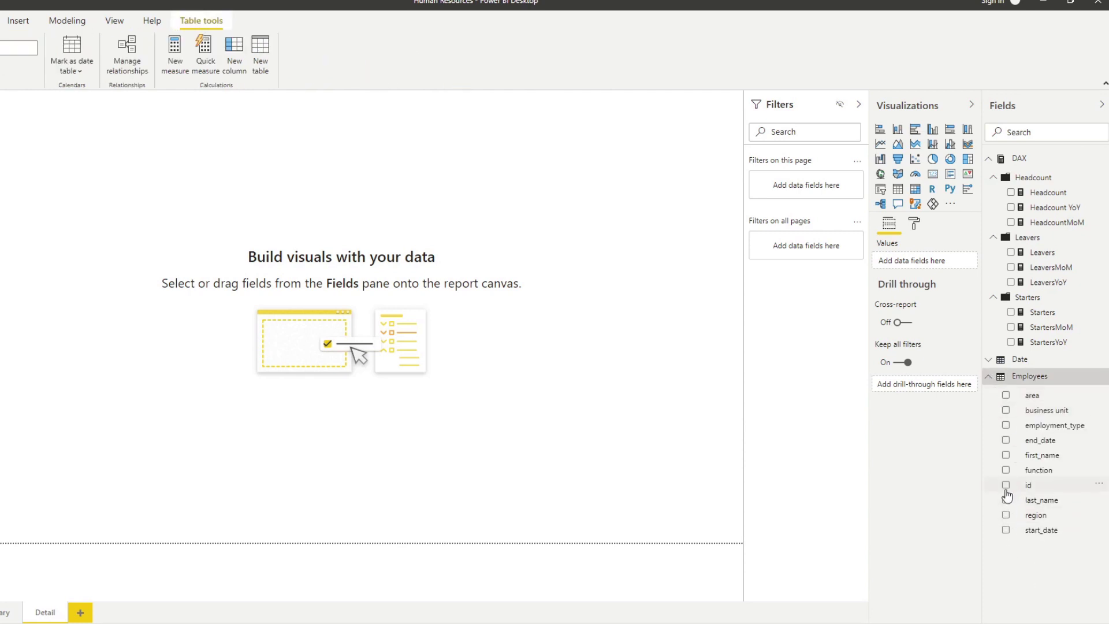
pyautogui.click(1006, 486)
pyautogui.click(1005, 455)
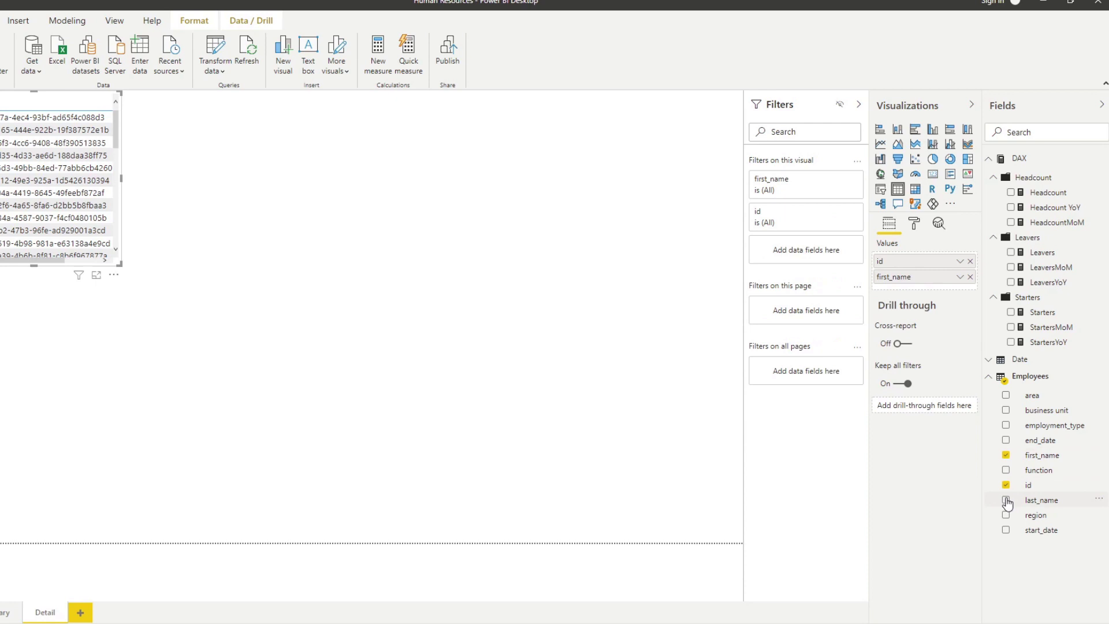
pyautogui.click(1006, 500)
pyautogui.moveTo(117, 266); pyautogui.dragTo(317, 304)
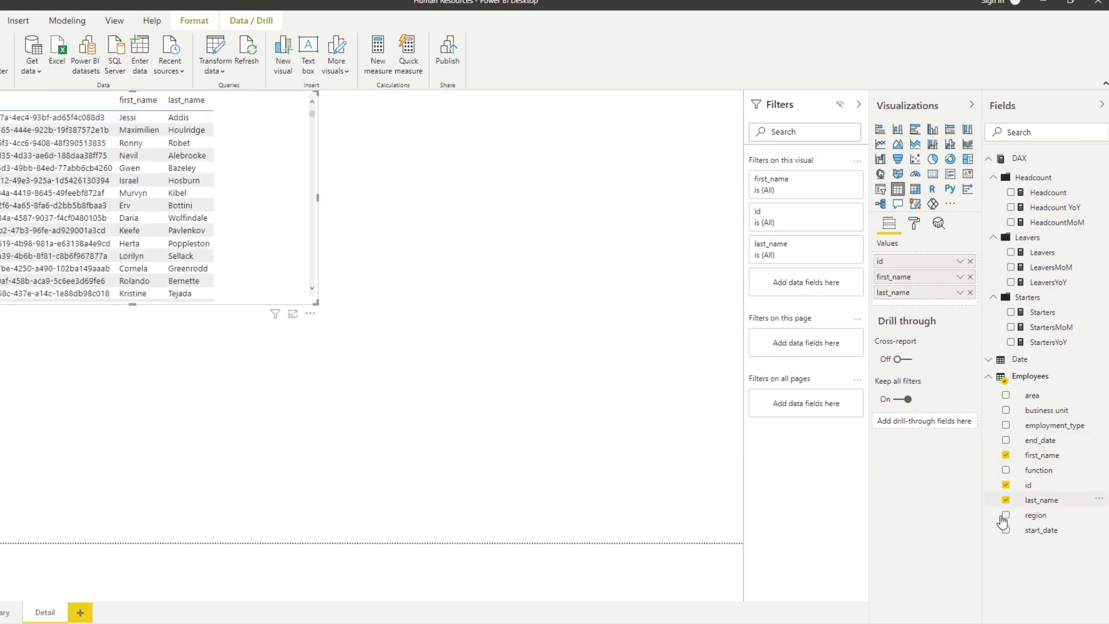
pyautogui.click(1006, 529)
pyautogui.click(1006, 441)
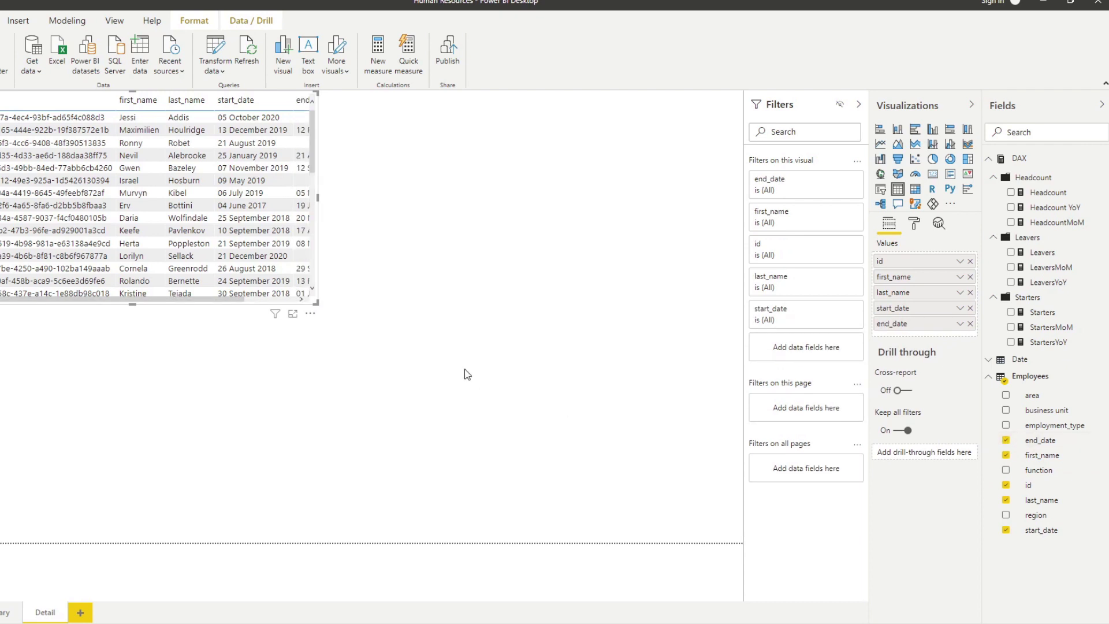
pyautogui.moveTo(316, 304); pyautogui.dragTo(407, 346)
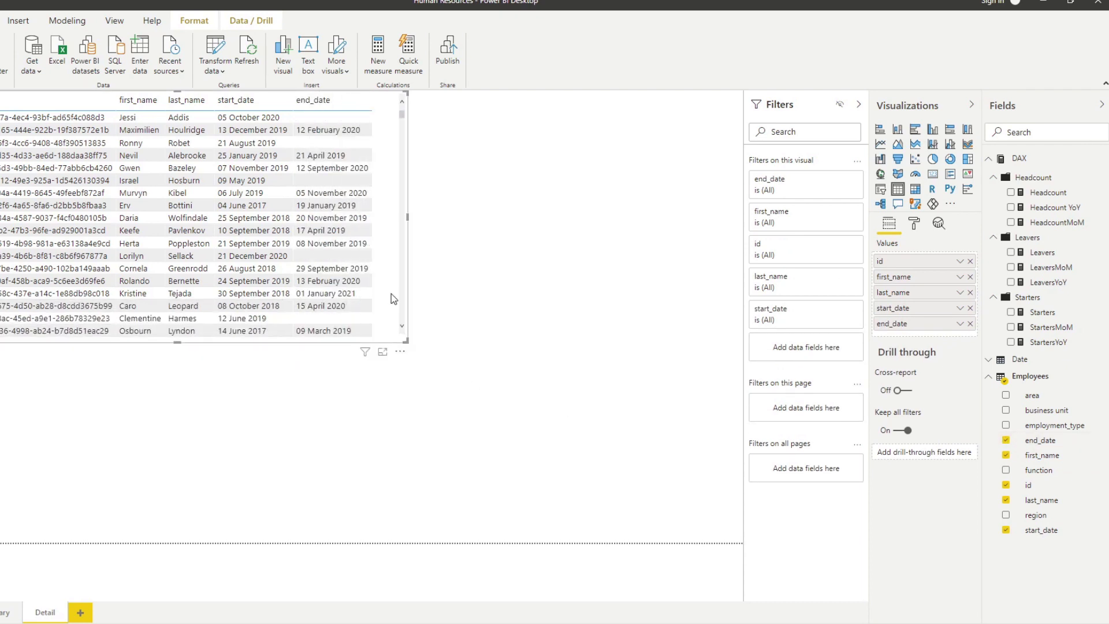
pyautogui.moveTo(389, 295); pyautogui.dragTo(519, 442)
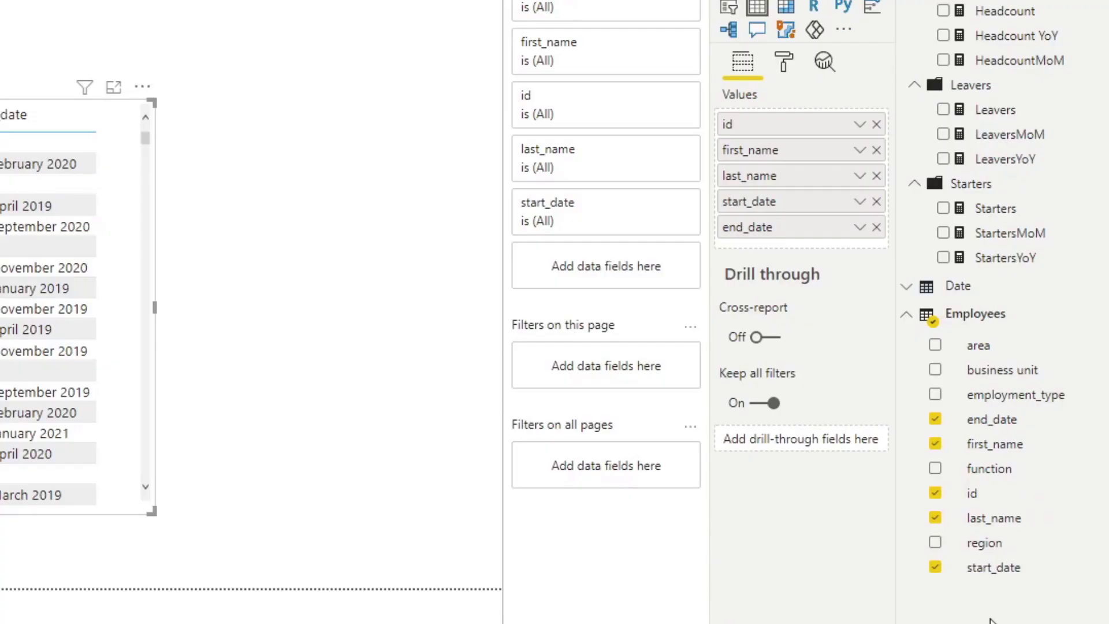
# - Add id to the Detail page's drill-through well and allow drill through when Summarized
pyautogui.moveTo(996, 497); pyautogui.dragTo(833, 451)
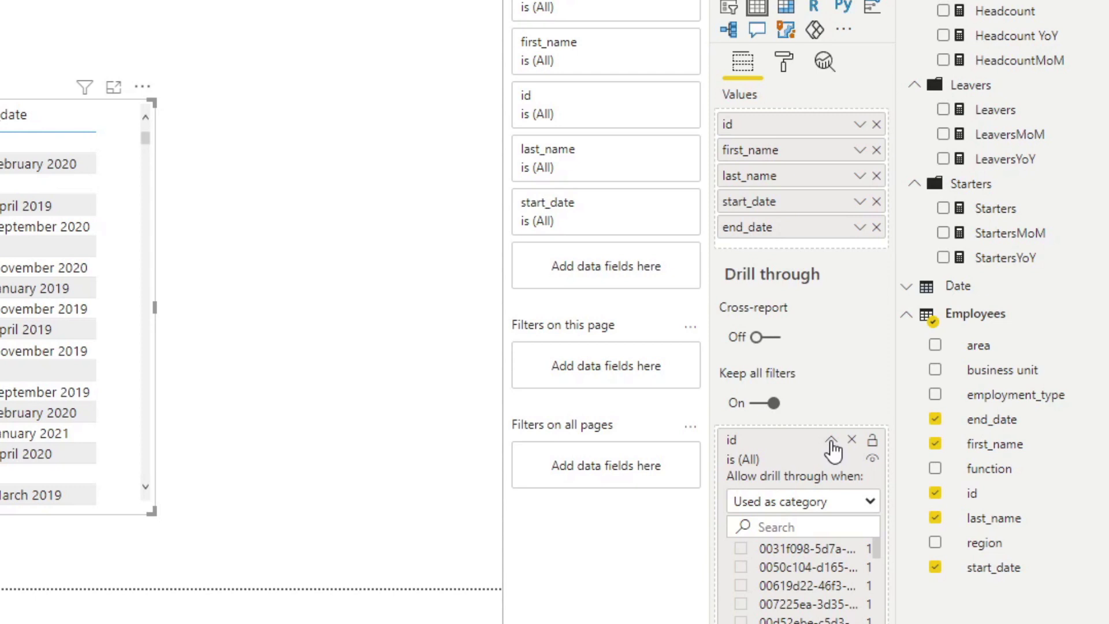
pyautogui.click(813, 505)
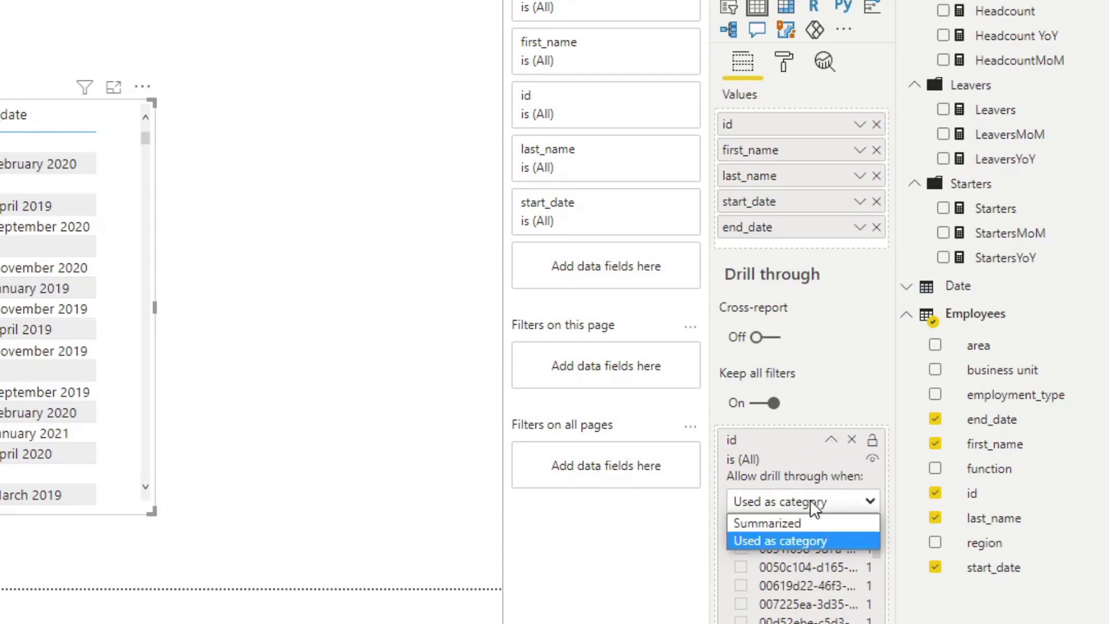
pyautogui.click(816, 523)
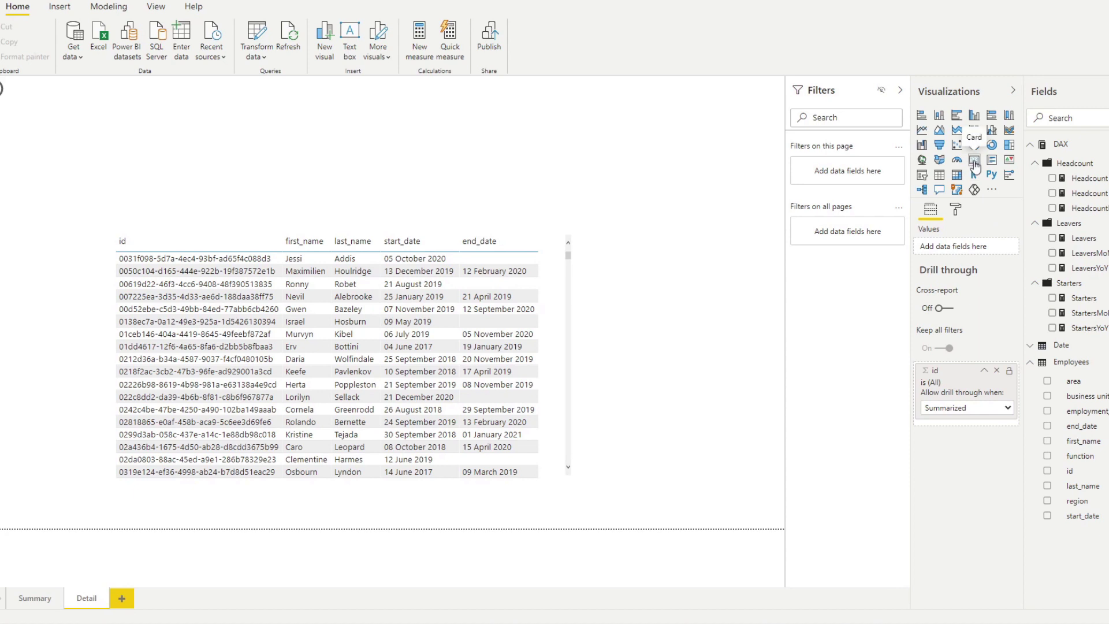
# - Add a card showing Count of id (1000) and place it above the employee table
pyautogui.click(975, 162)
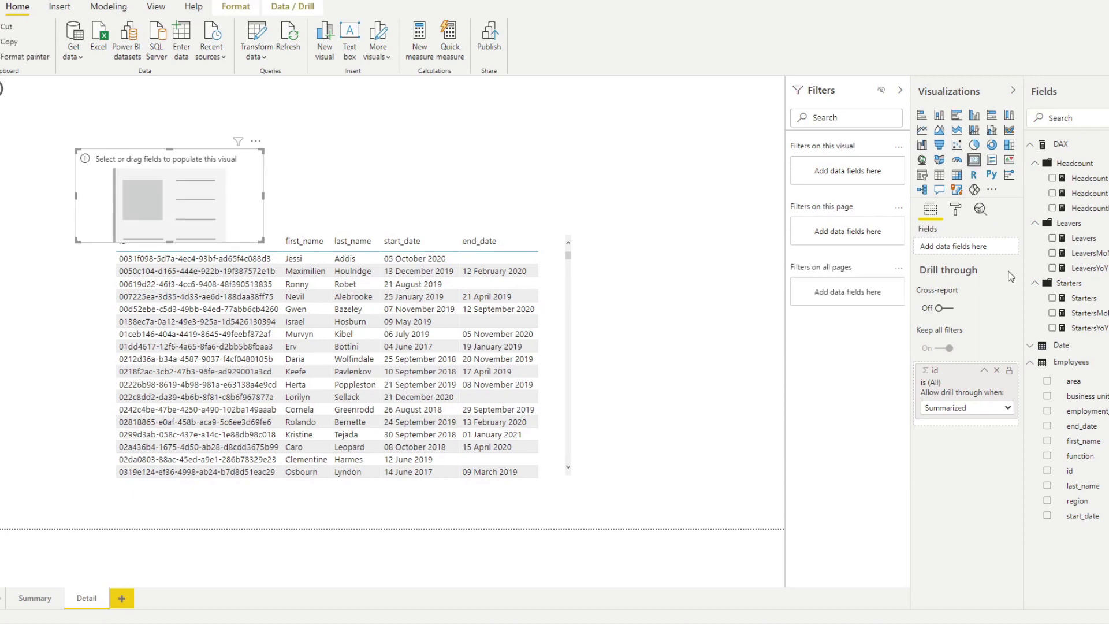
pyautogui.moveTo(1050, 464); pyautogui.dragTo(968, 249)
pyautogui.click(1002, 248)
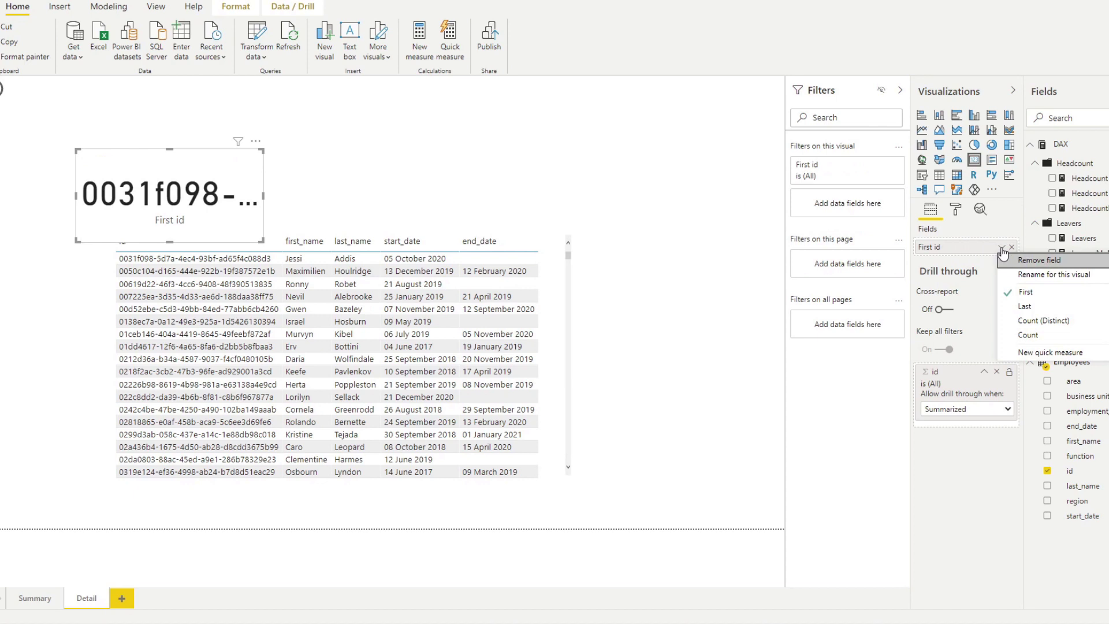
pyautogui.click(1033, 335)
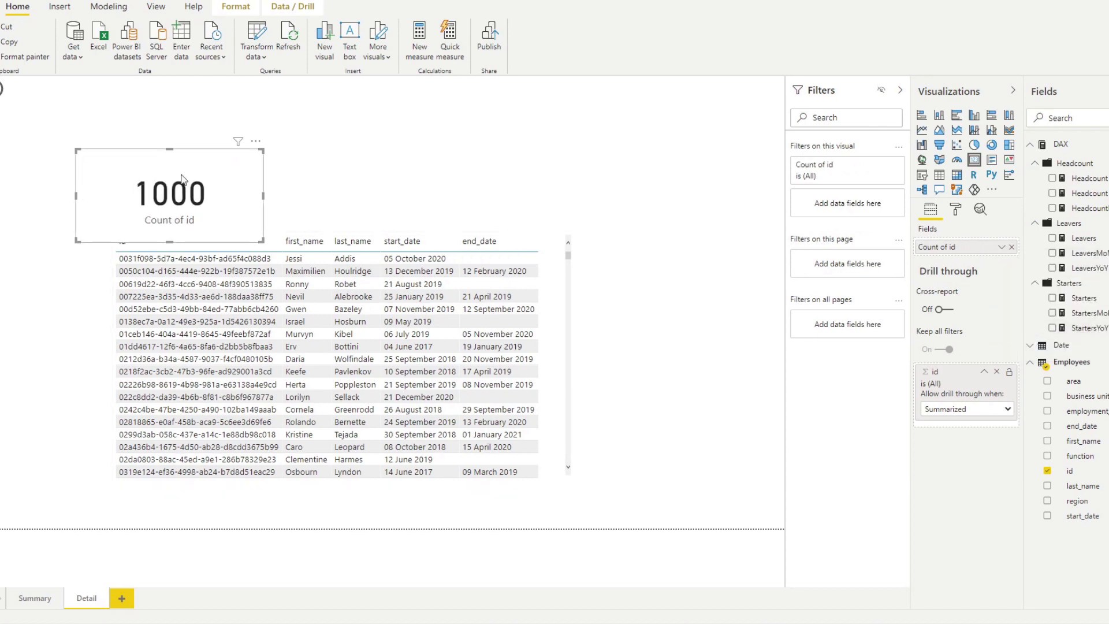
pyautogui.moveTo(180, 162); pyautogui.dragTo(223, 136)
pyautogui.click(651, 342)
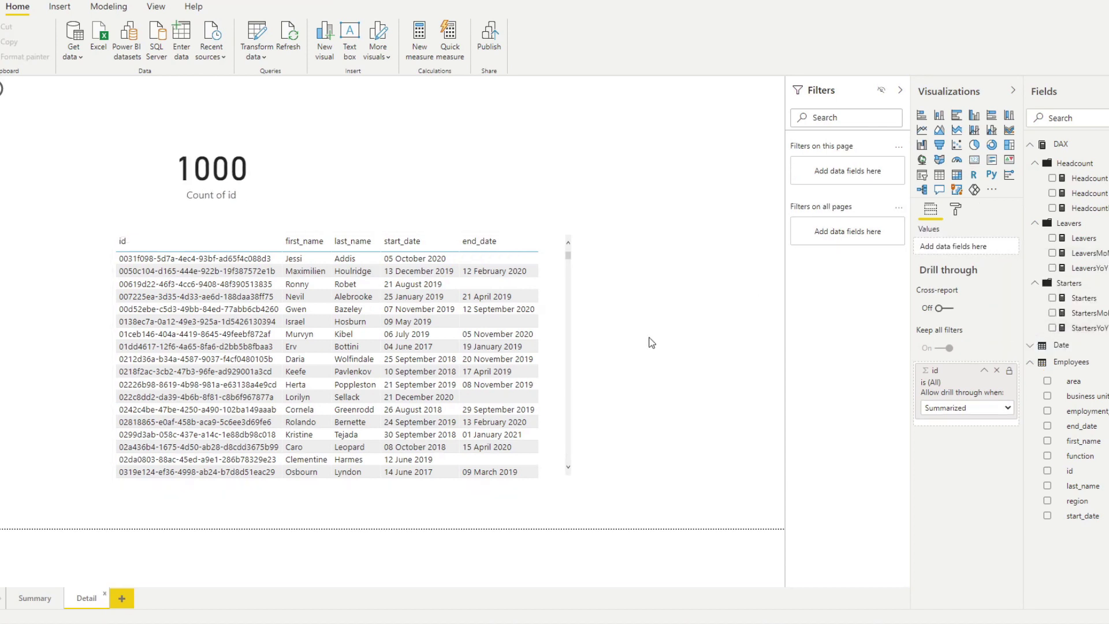
# - From Summary, drill through the Apprentice donut slice to Detail and scroll its 123 employees
pyautogui.click(41, 601)
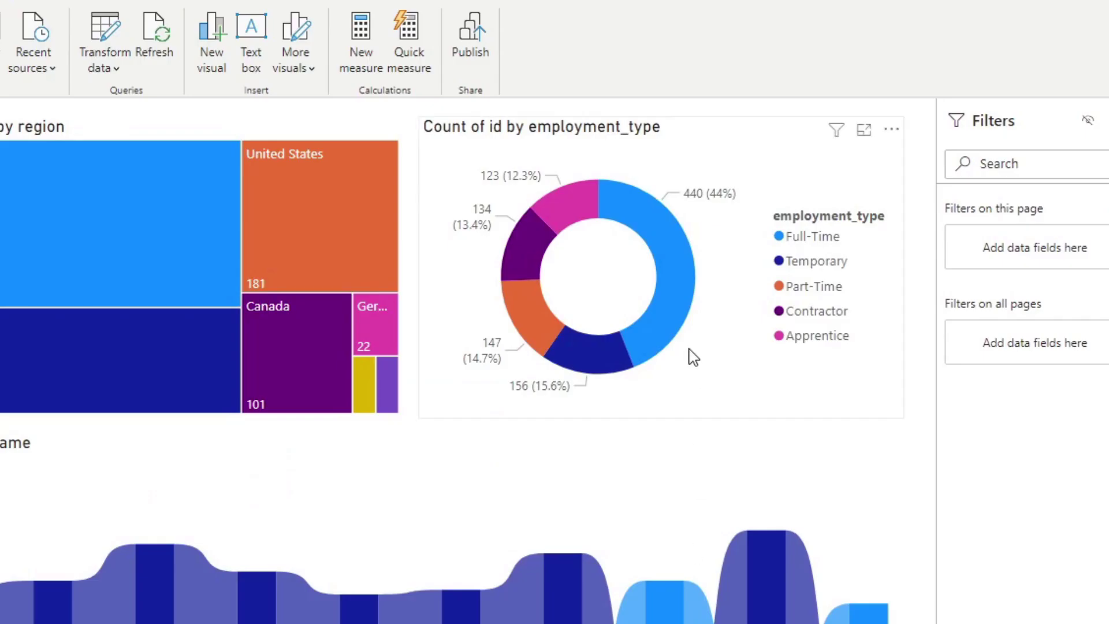
pyautogui.rightClick(569, 205)
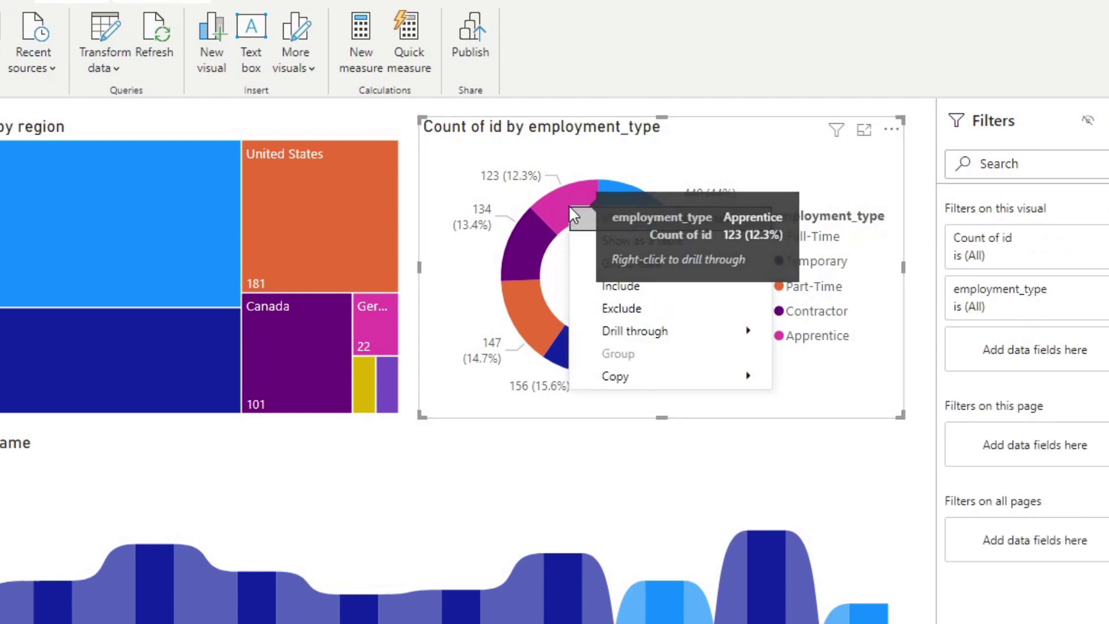
pyautogui.moveTo(672, 334)
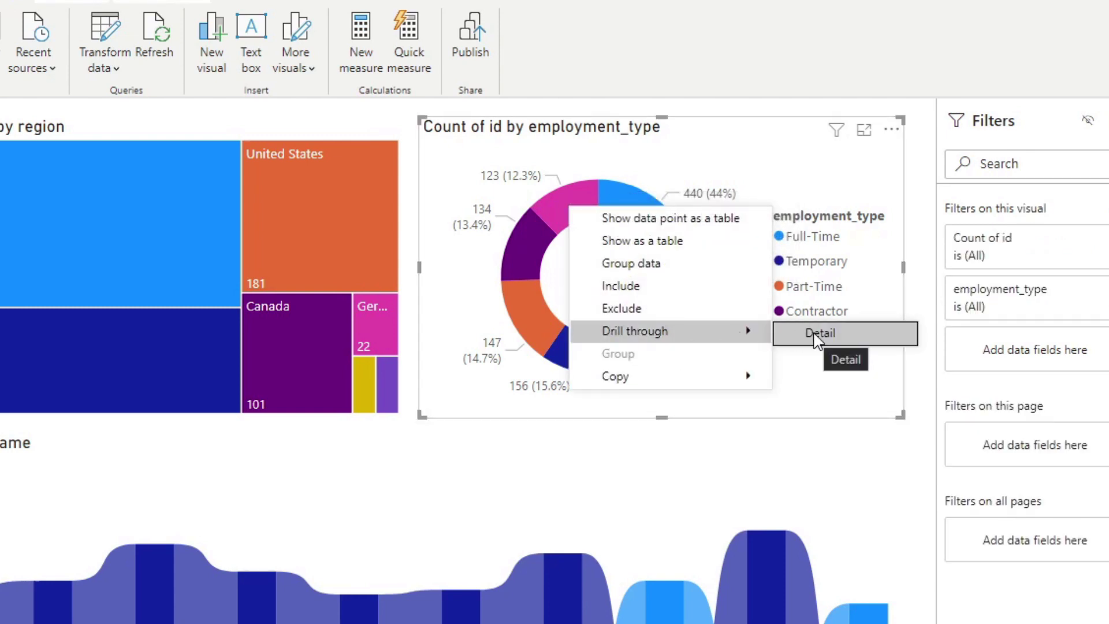
pyautogui.click(817, 338)
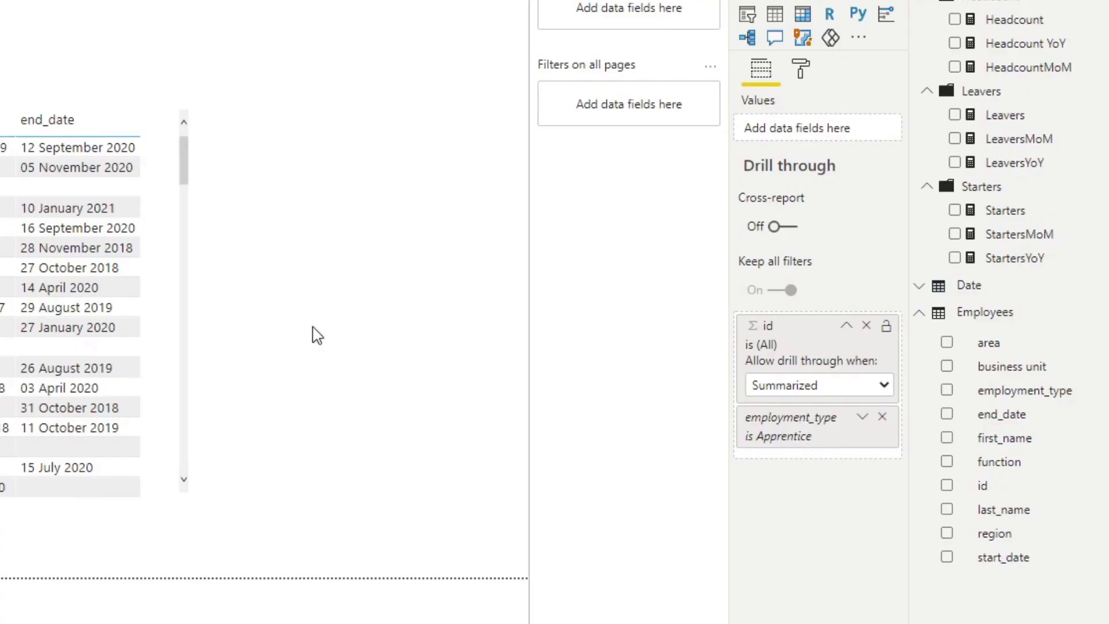
pyautogui.scroll(-4, 69, 260)
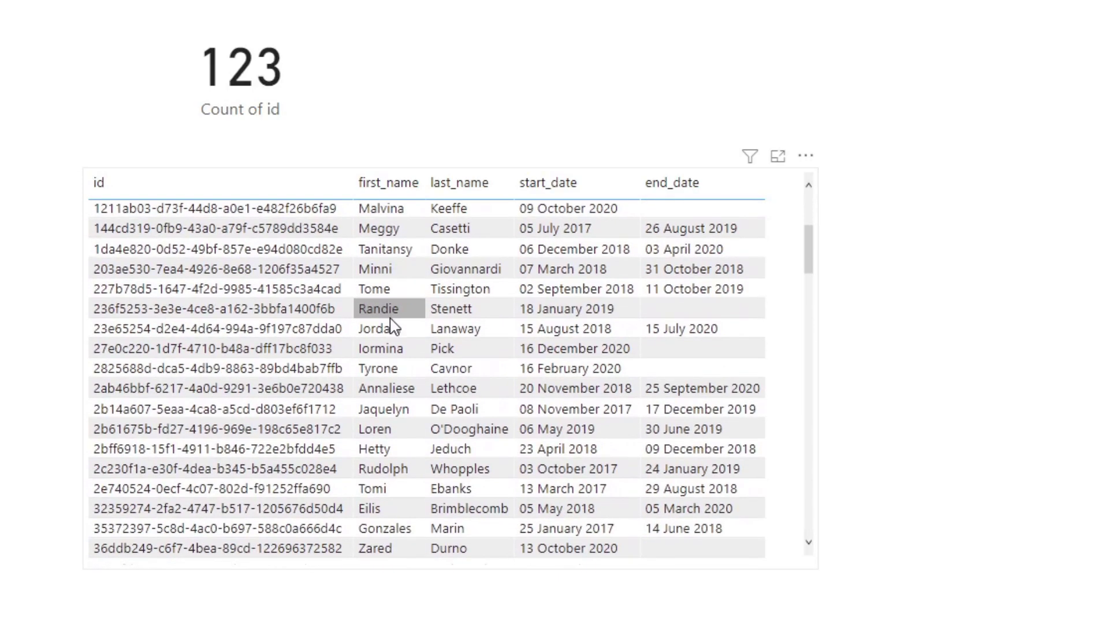
pyautogui.scroll(-12, 390, 318)
pyautogui.scroll(-5, 390, 318)
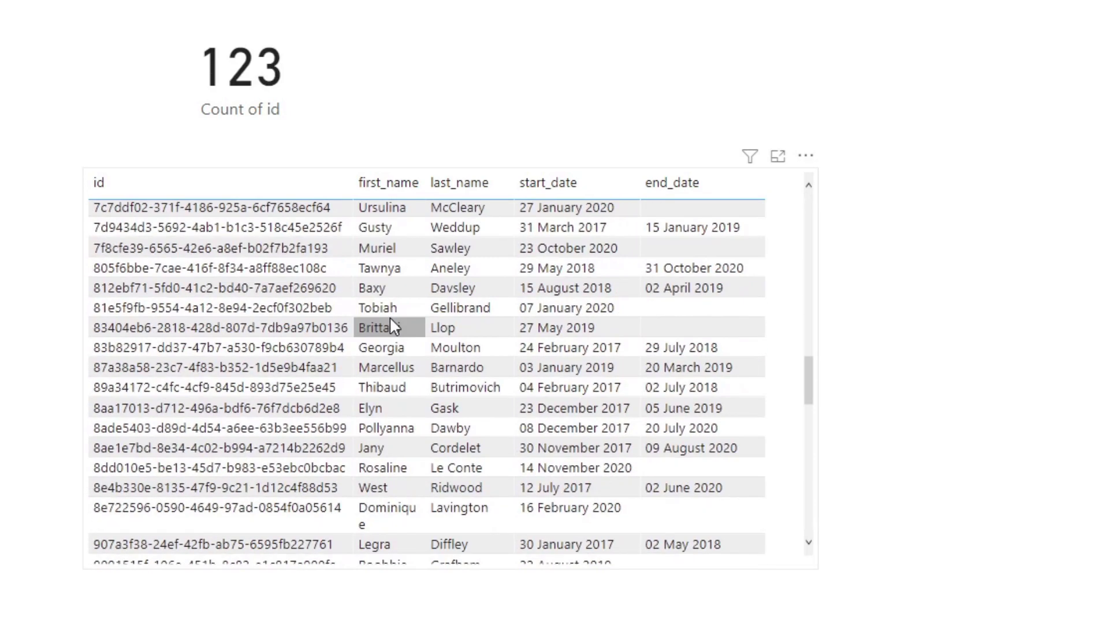
pyautogui.scroll(-20, 390, 321)
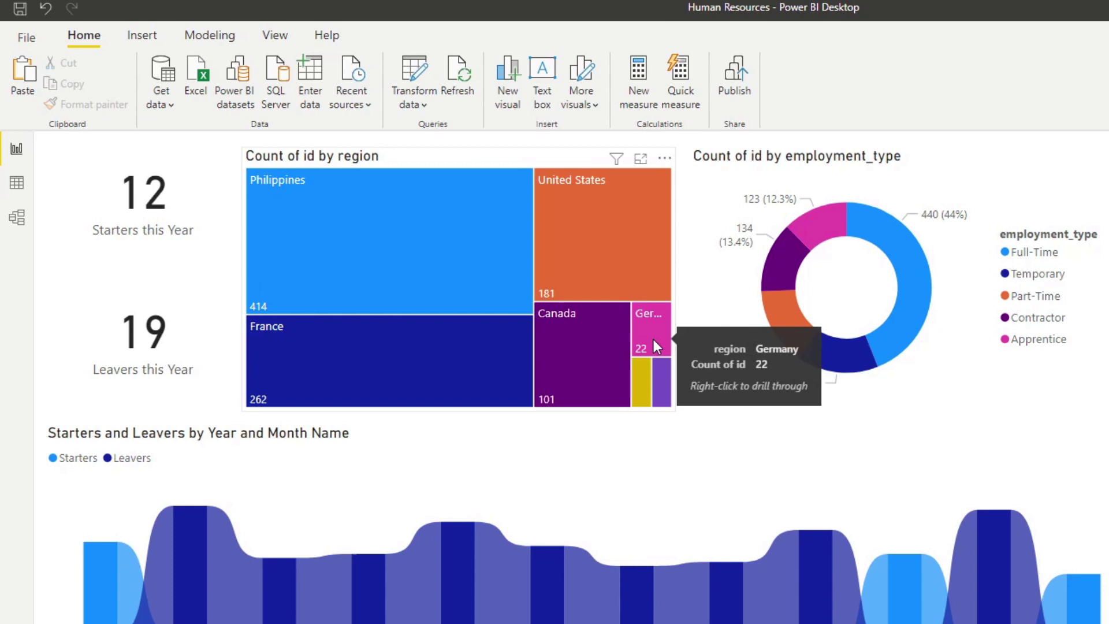
# - Drill through the treemap's Germany tile to the Detail page, showing 22 ids
pyautogui.rightClick(654, 339)
pyautogui.moveTo(788, 457)
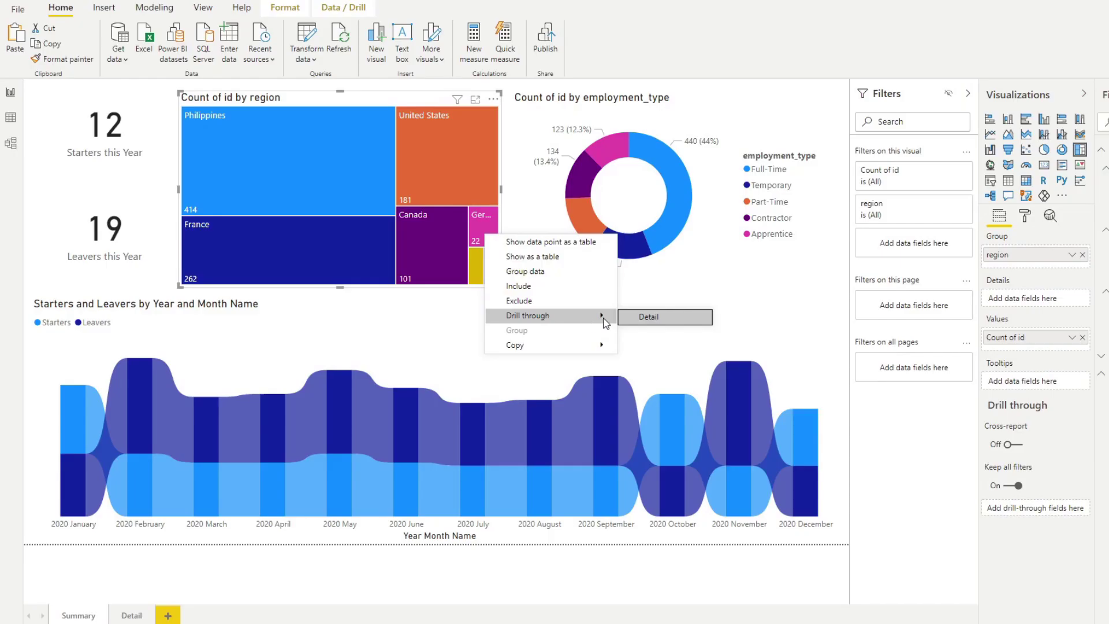
pyautogui.click(638, 323)
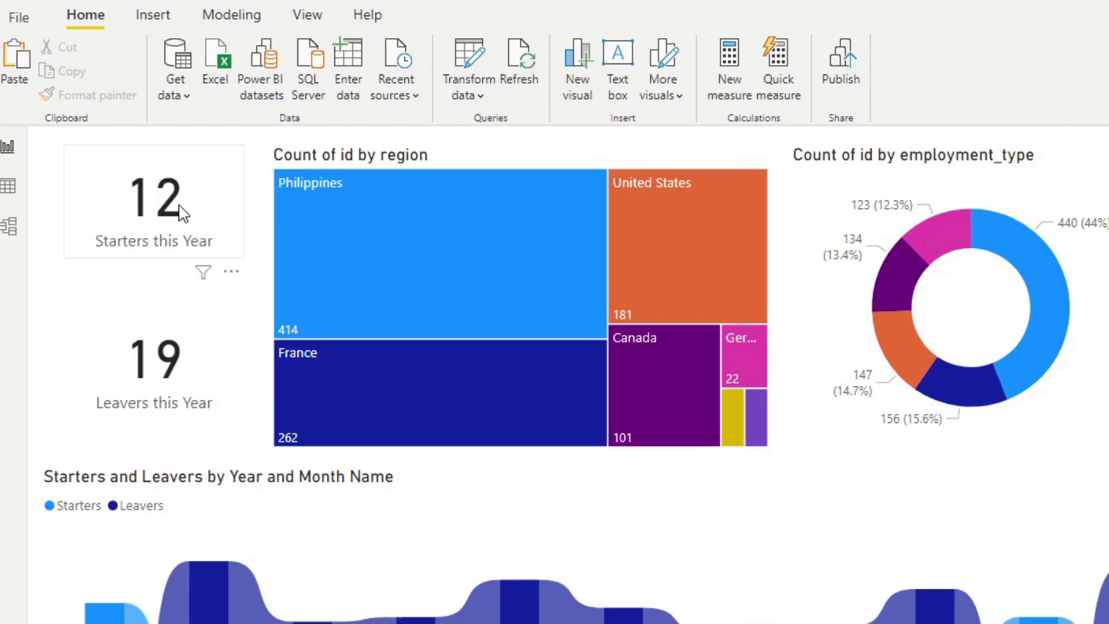
# - Check the Starters this Year card's context menu for a drill-through option, finding only Group/Copy
pyautogui.rightClick(181, 213)
pyautogui.moveTo(231, 241)
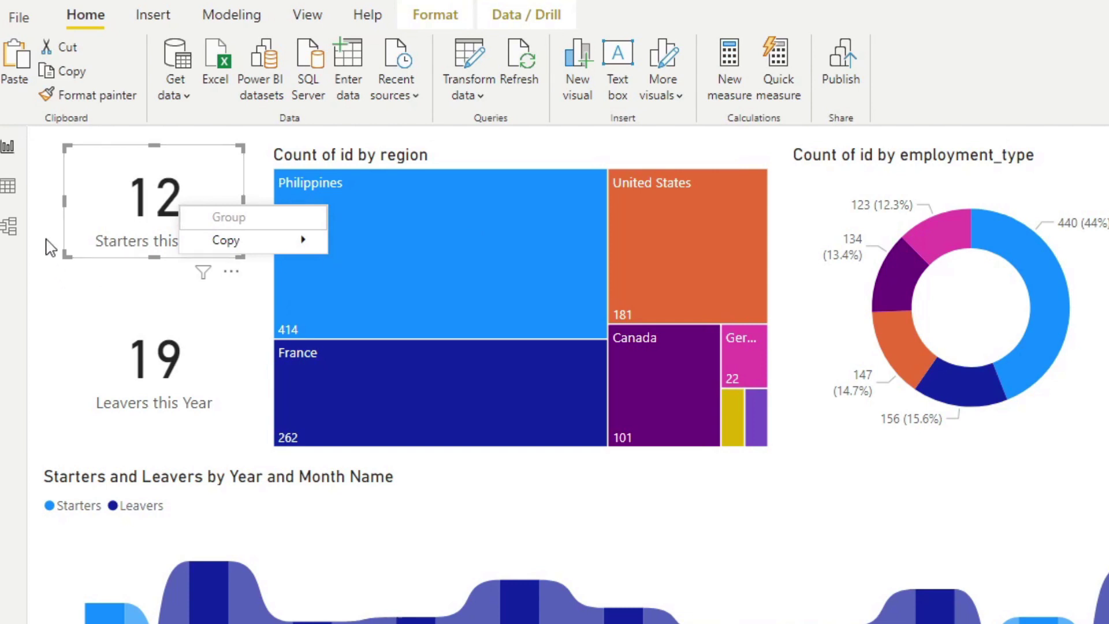
pyautogui.rightClick(151, 197)
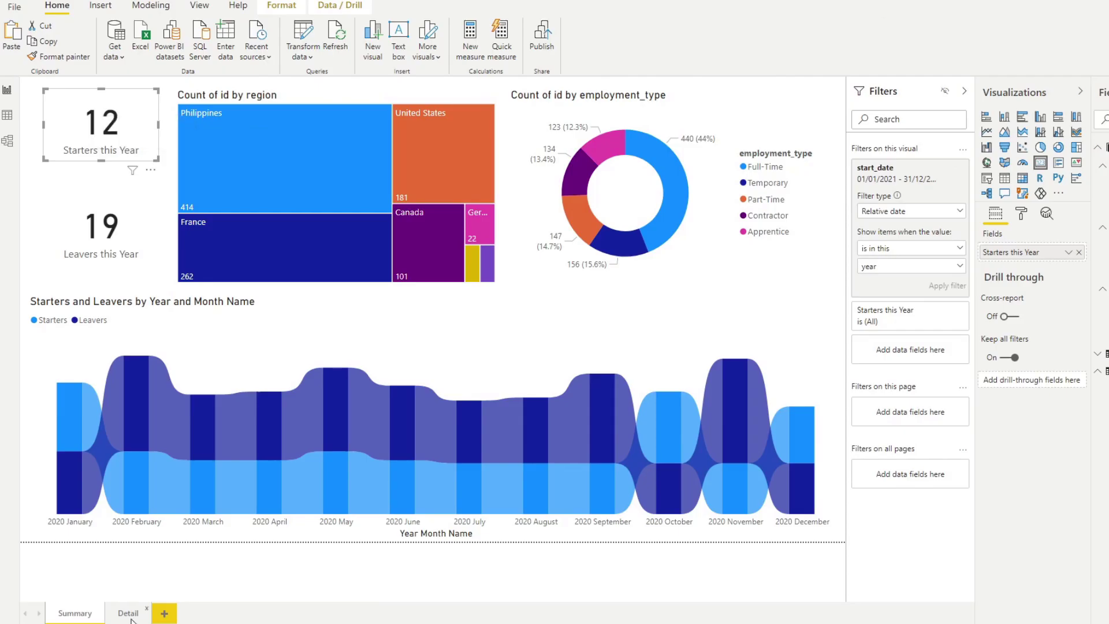
# - On the Detail page, add the Starters and Leavers measures as drill-through fields
pyautogui.click(130, 614)
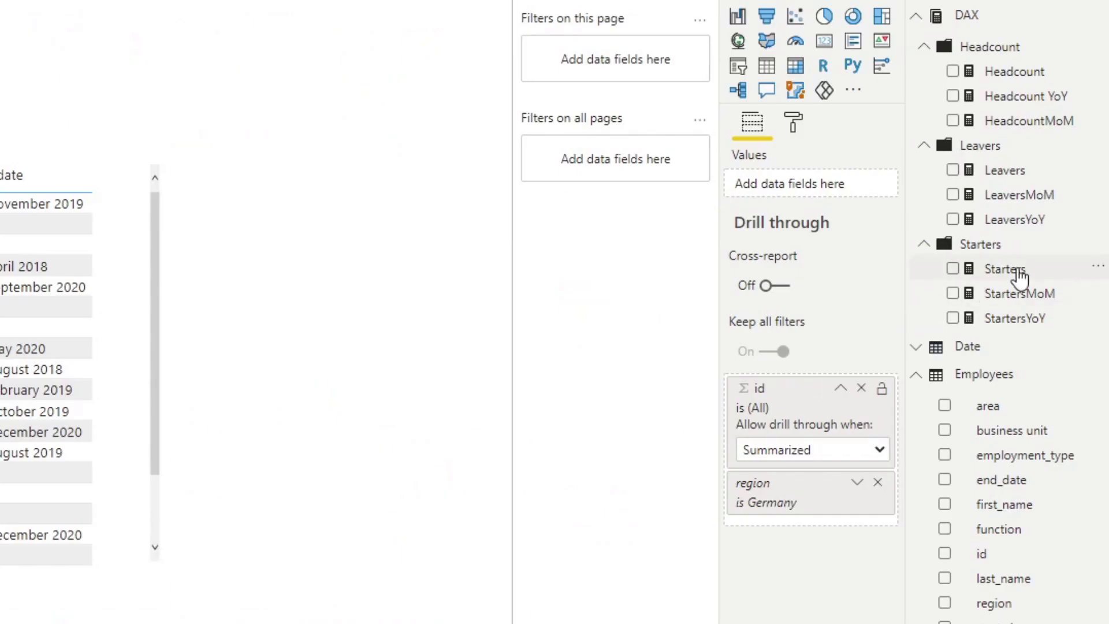
pyautogui.moveTo(1020, 276); pyautogui.dragTo(826, 530)
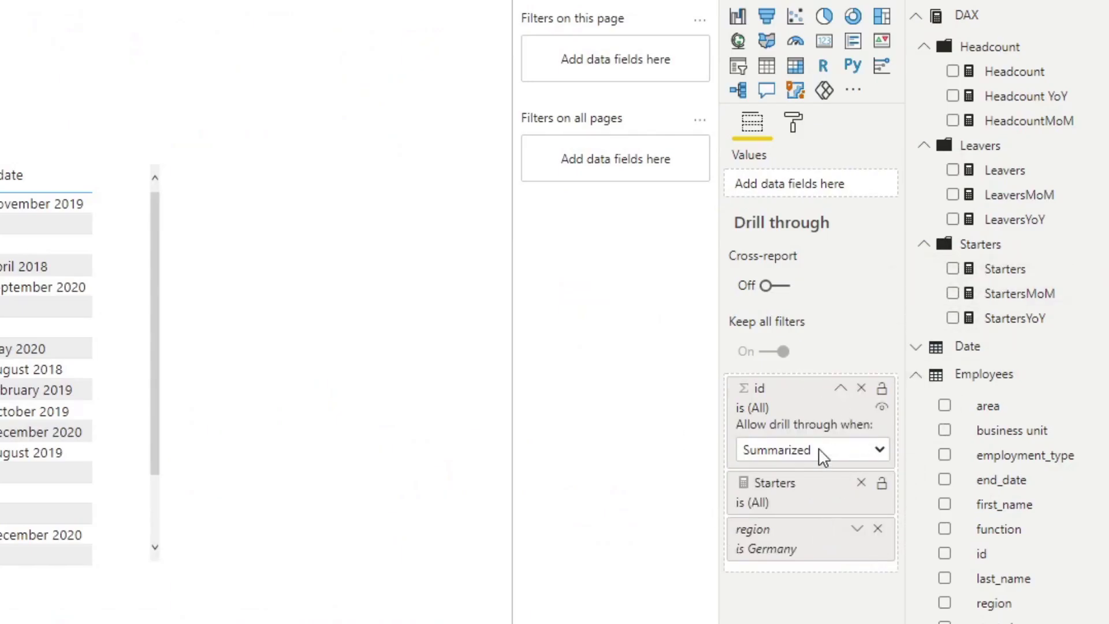
pyautogui.moveTo(1012, 169); pyautogui.dragTo(821, 564)
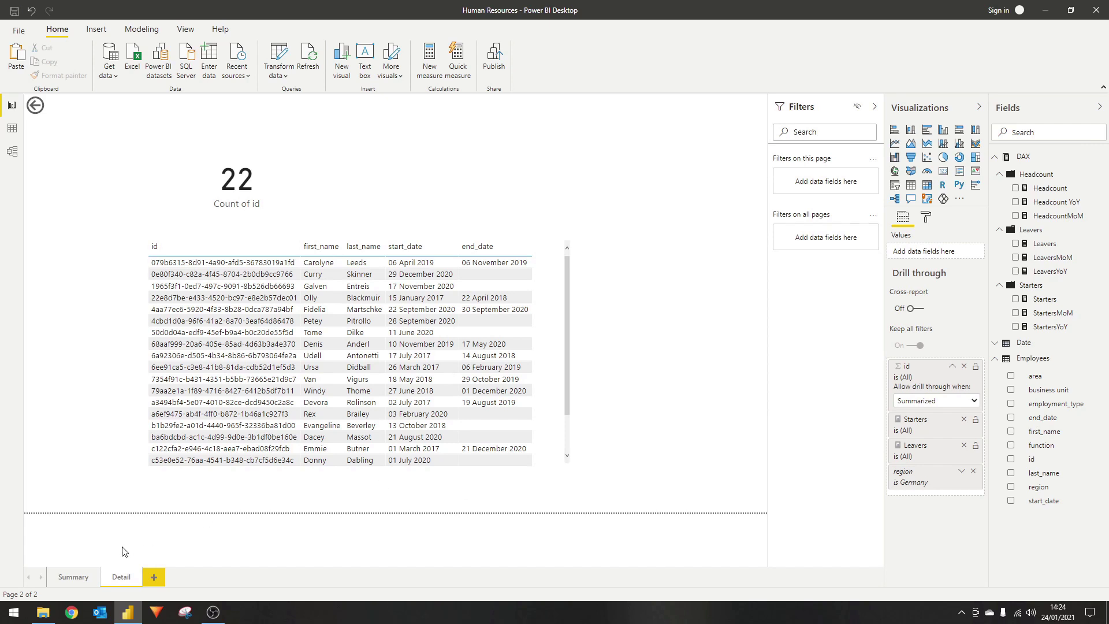
# - Drill through from the Starters this Year card to the Detail page
pyautogui.click(74, 577)
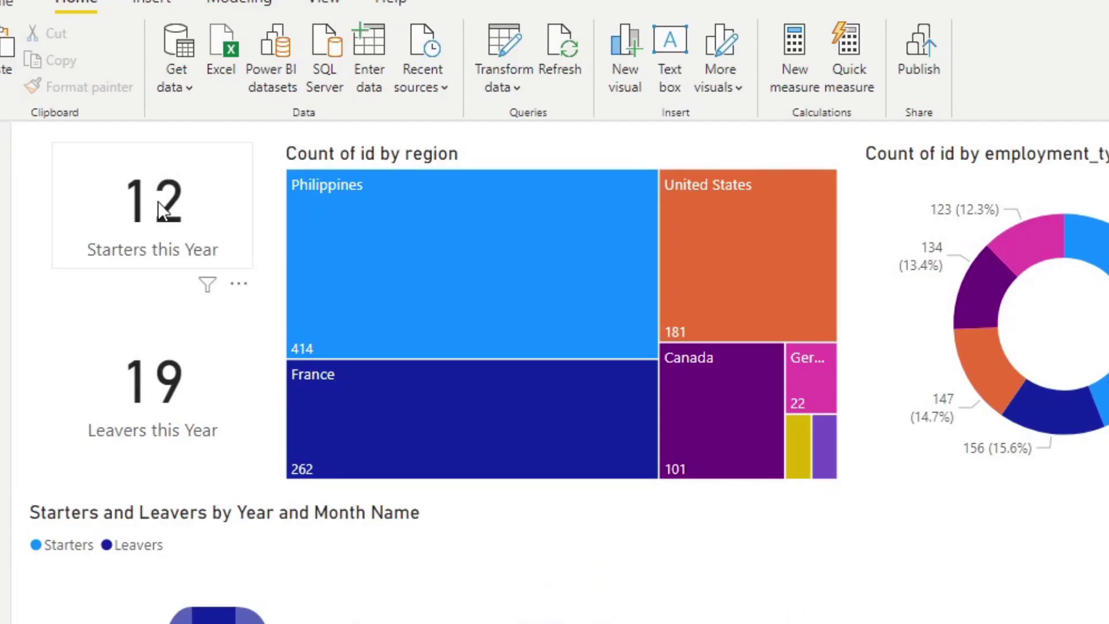
pyautogui.rightClick(158, 201)
pyautogui.moveTo(237, 215)
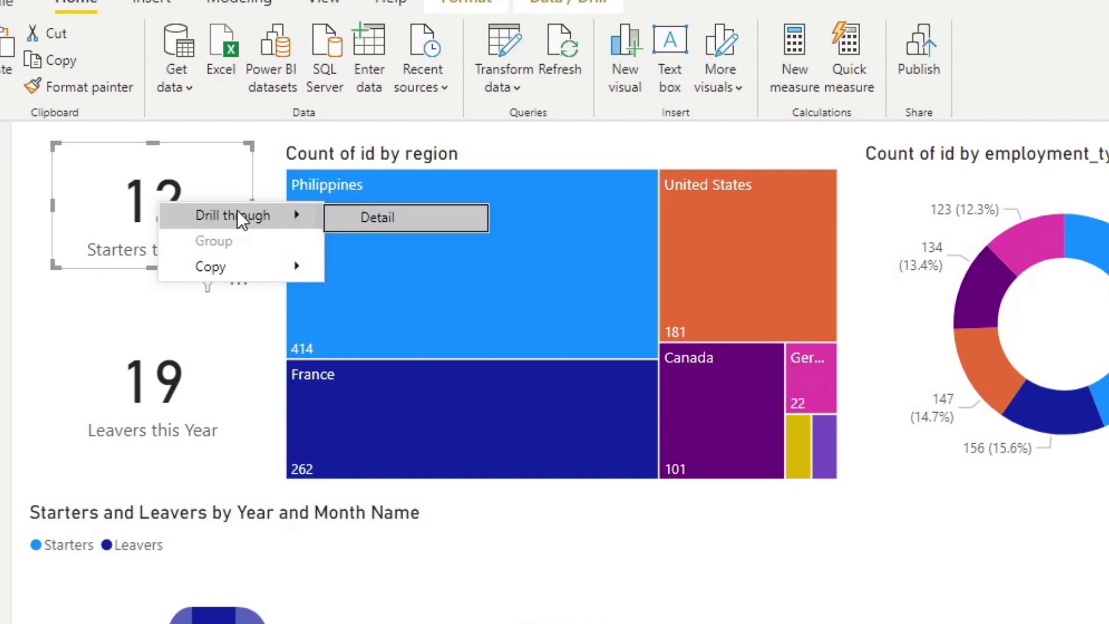
pyautogui.click(376, 216)
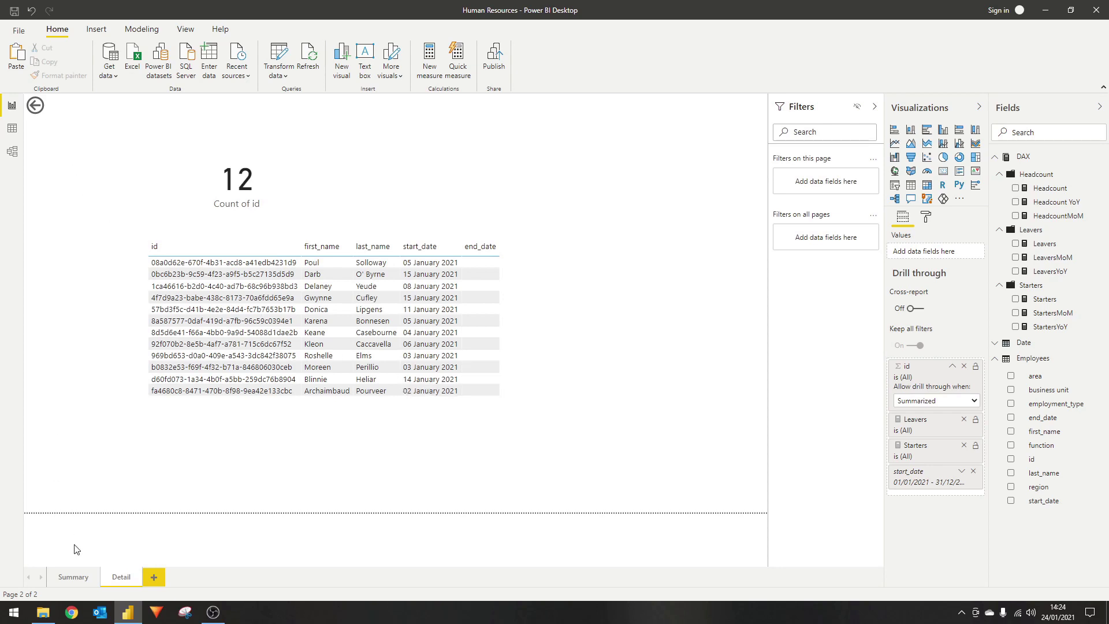
# - Drill through from the Leavers this Year card to Detail, listing 19 leavers
pyautogui.click(72, 578)
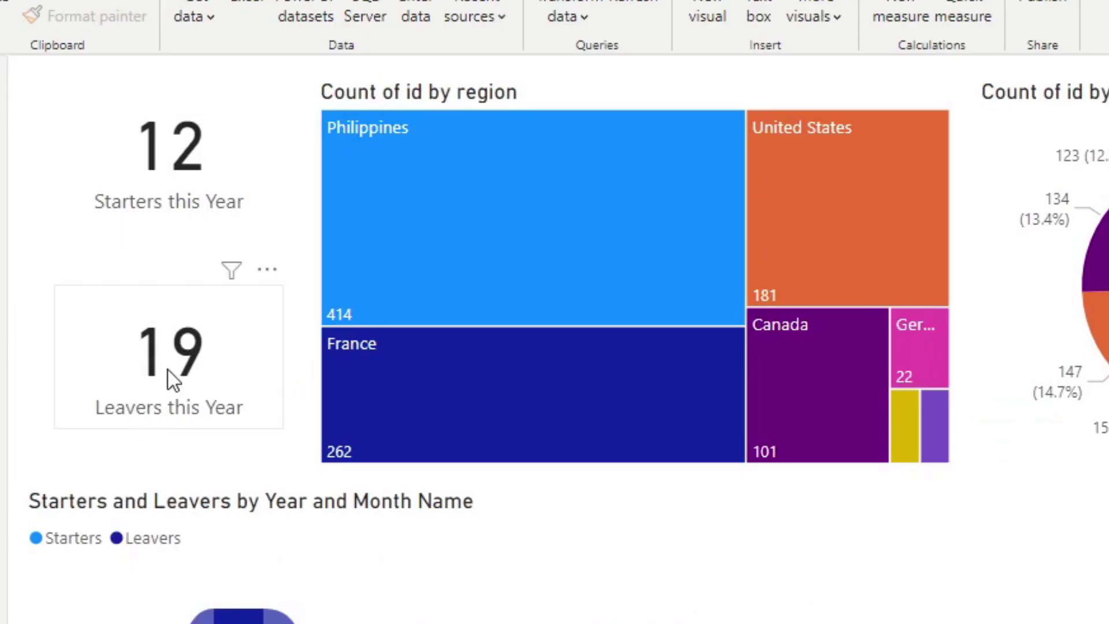
pyautogui.rightClick(190, 358)
pyautogui.moveTo(261, 373)
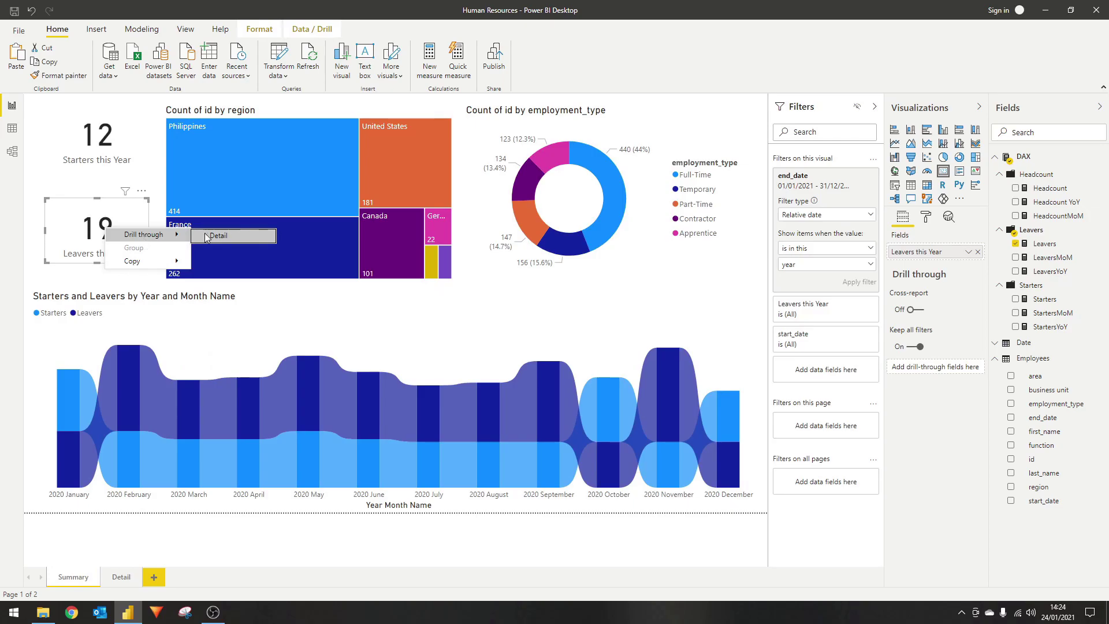
pyautogui.click(434, 368)
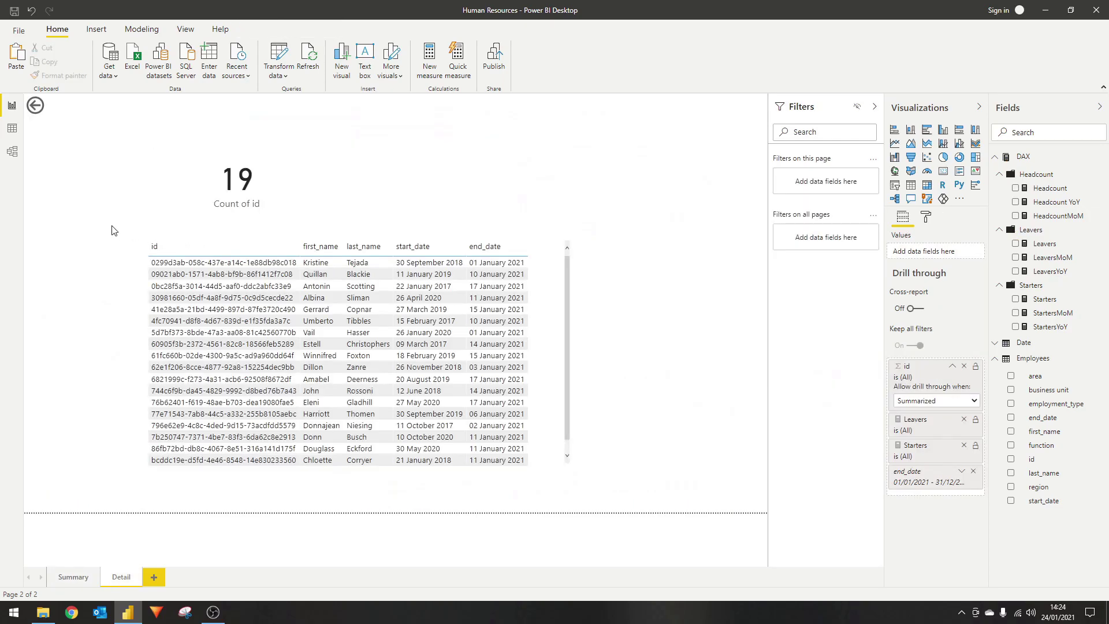